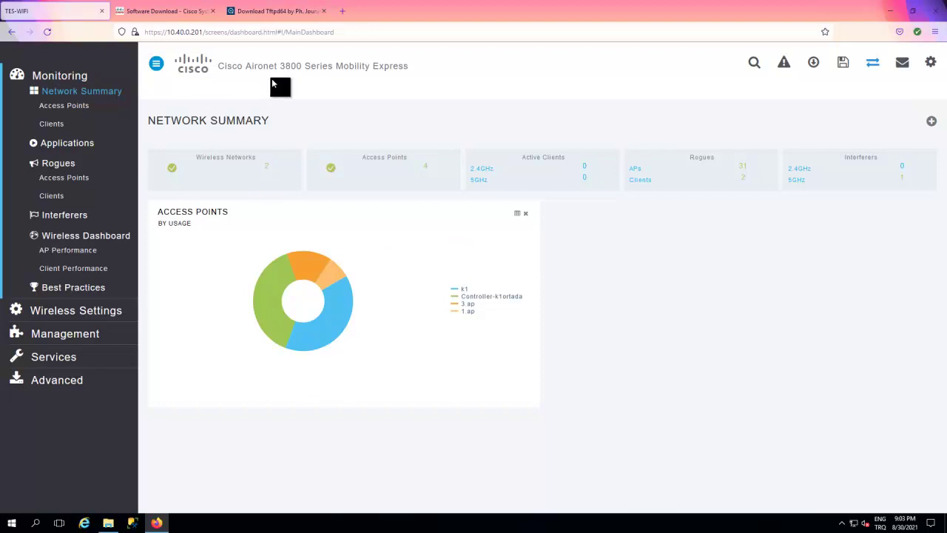
# On the Cisco Software Download page, list the Aironet 3800 Mobility Express release 8.10.162.0 files
pyautogui.click(176, 11)
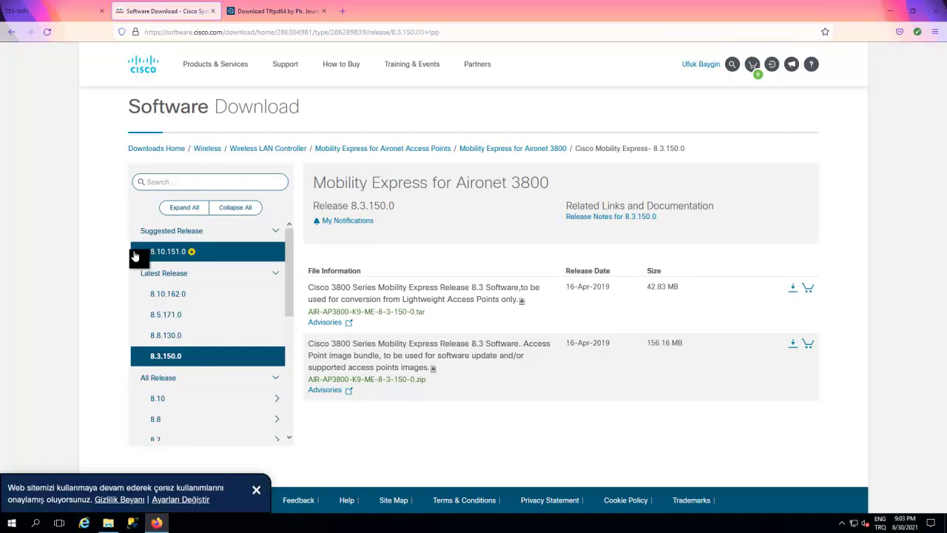
pyautogui.click(179, 294)
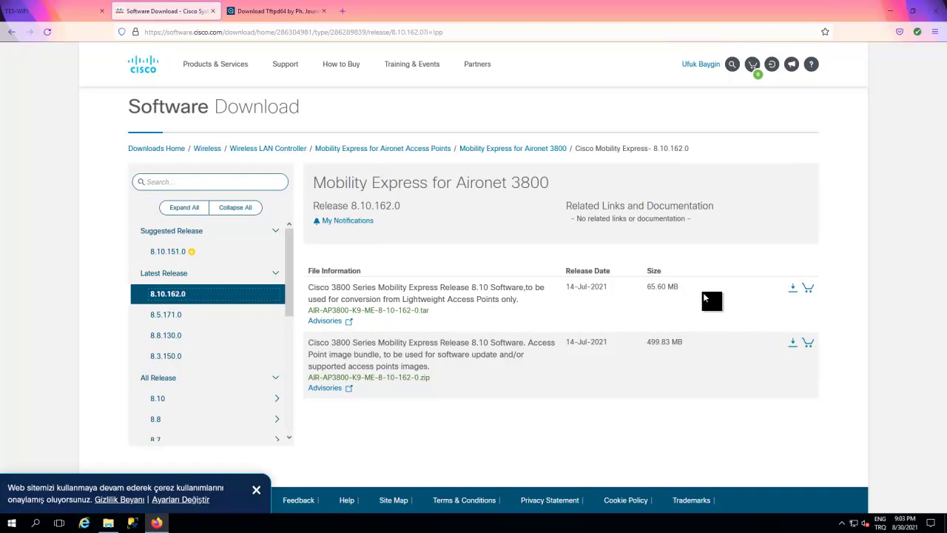
pyautogui.moveTo(392, 310)
# From the Software Informer Tftpd64 page, minimize Firefox and launch tftpd64-4.62-setup.exe from the desktop
pyautogui.click(284, 10)
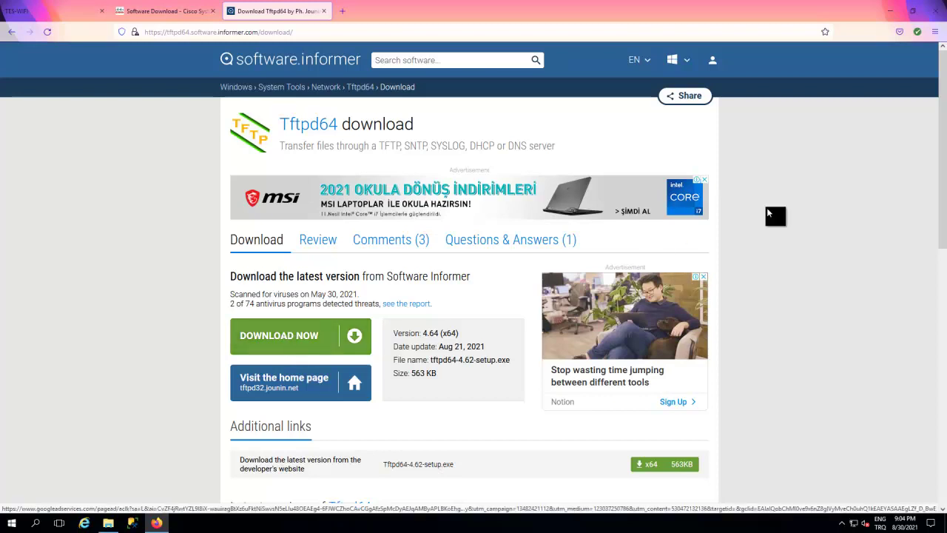
pyautogui.click(886, 10)
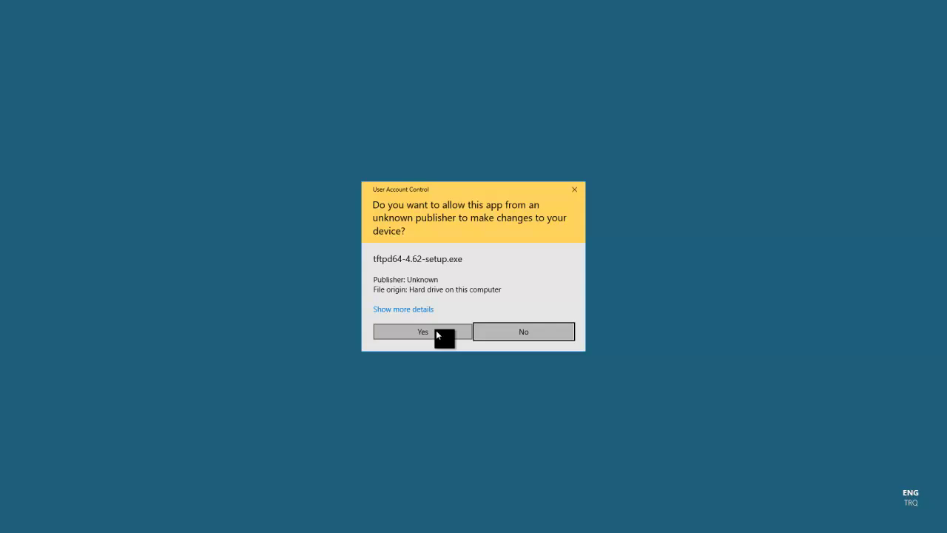
# Install Tftpd64 with default components, then extract the AIR-AP3800-K9-ME-8-10-162-0 zip to a desktop folder
pyautogui.click(436, 330)
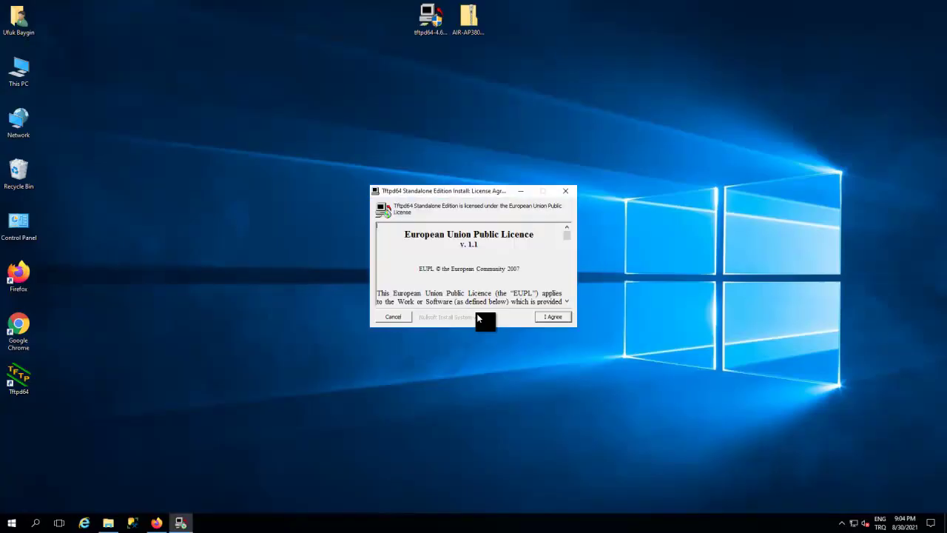
pyautogui.click(545, 316)
pyautogui.click(548, 316)
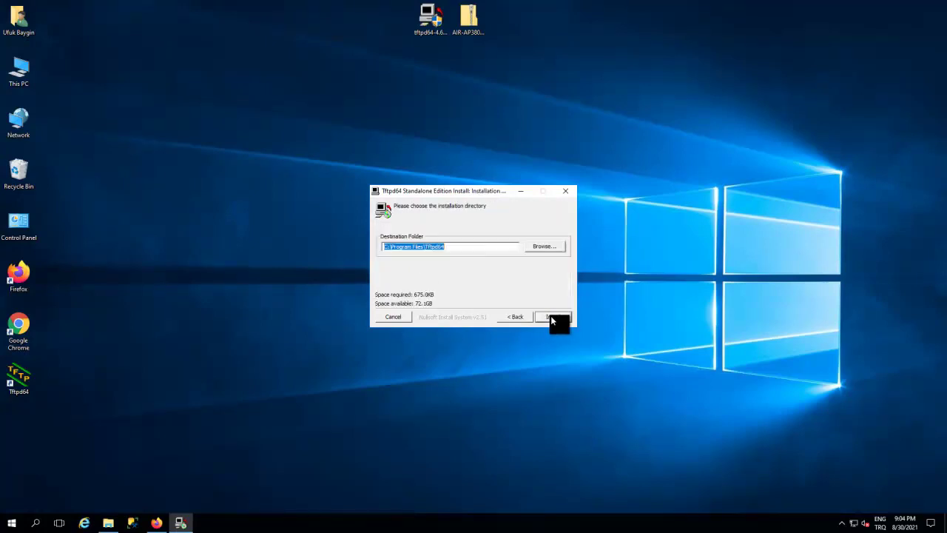
pyautogui.click(556, 316)
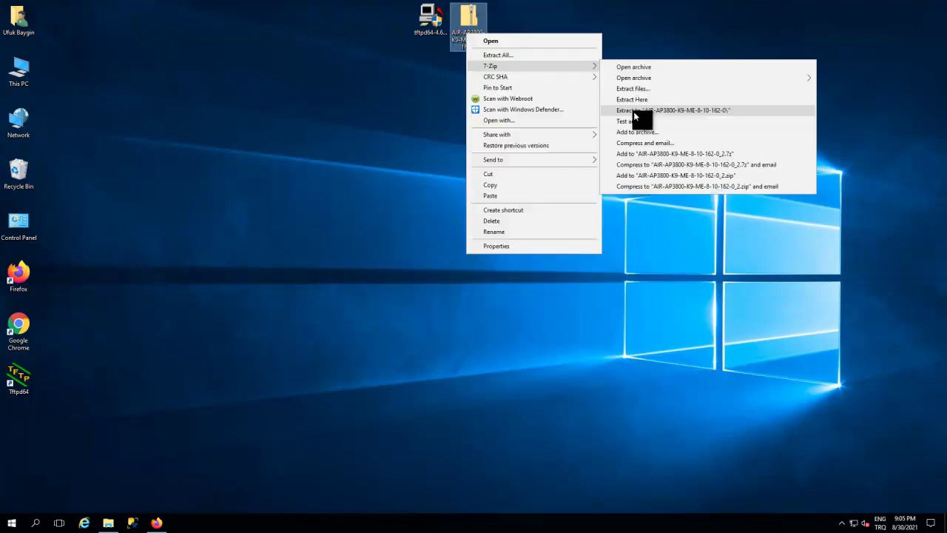
pyautogui.click(633, 111)
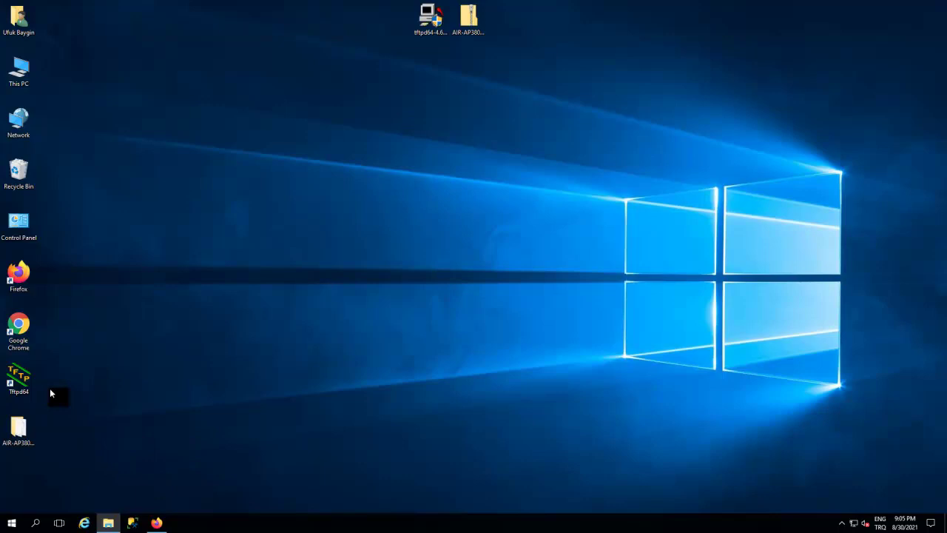
# Start Tftpd64 on 10.40.0.99 serving C:\Program Files\Tftpd64, then open This PC
pyautogui.doubleClick(18, 377)
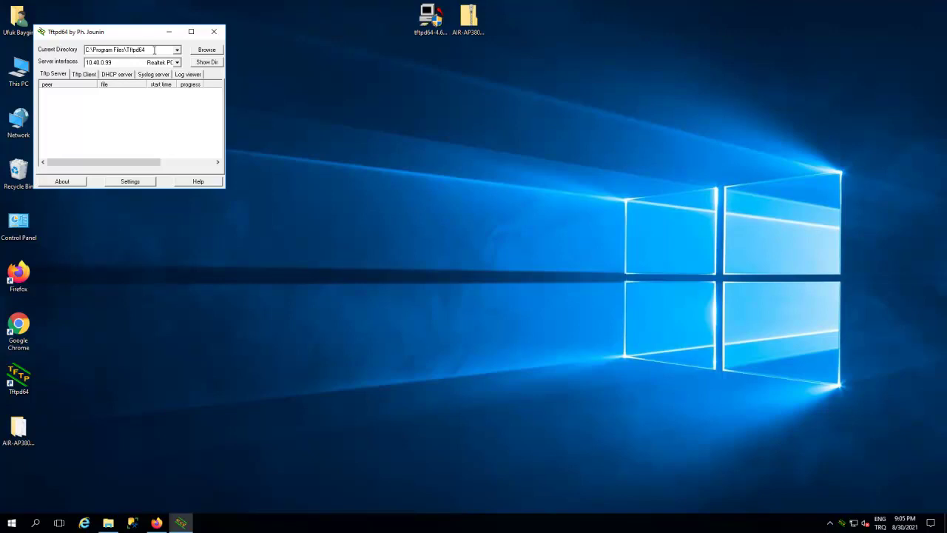
pyautogui.moveTo(145, 50); pyautogui.dragTo(59, 51)
pyautogui.doubleClick(13, 72)
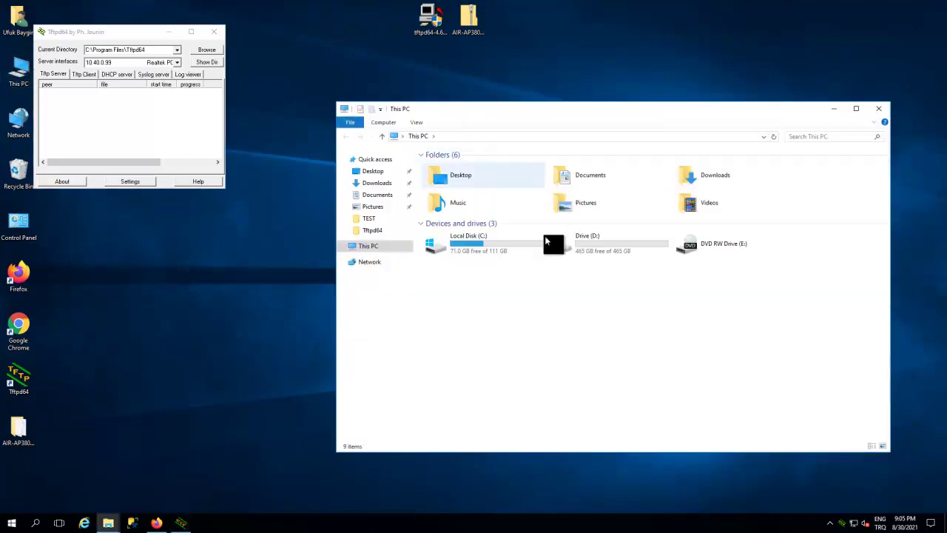
# Copy the desktop AIR-AP3800-K9-ME-8-10-162-0 folder into C:\Program Files\Tftpd64, granting administrator permission
pyautogui.doubleClick(485, 246)
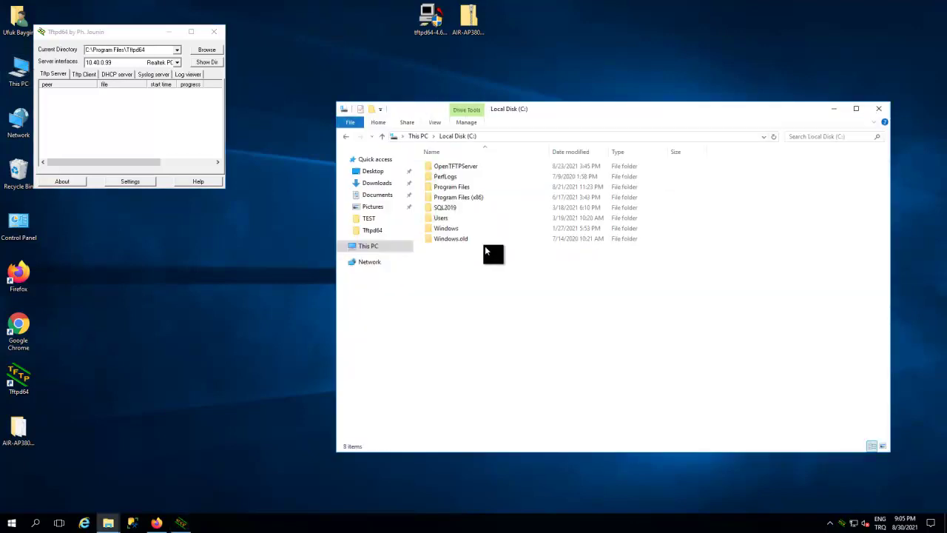
pyautogui.doubleClick(457, 188)
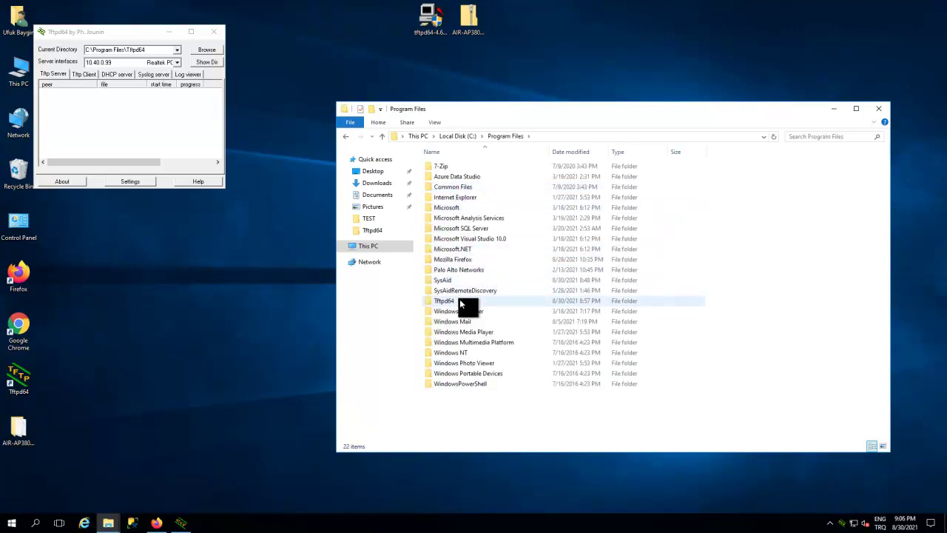
pyautogui.doubleClick(459, 301)
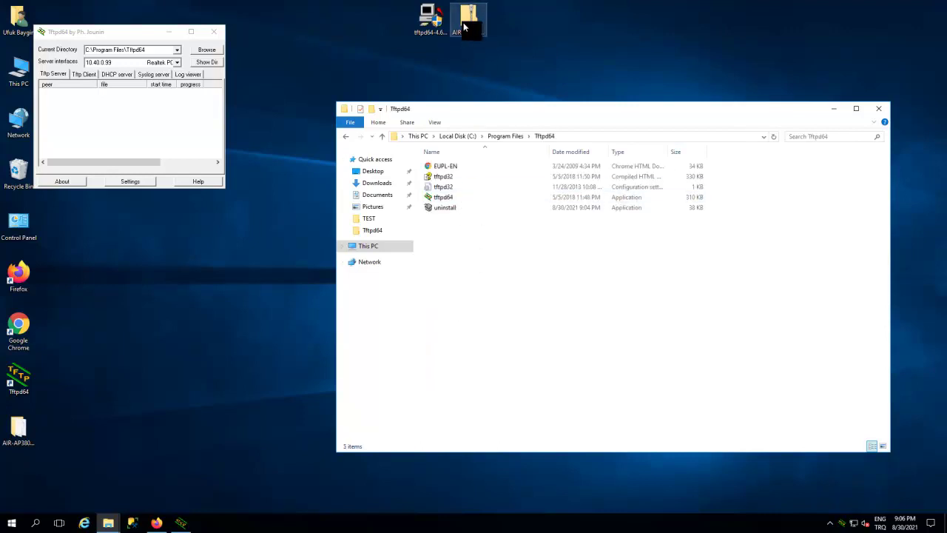
pyautogui.click(19, 430)
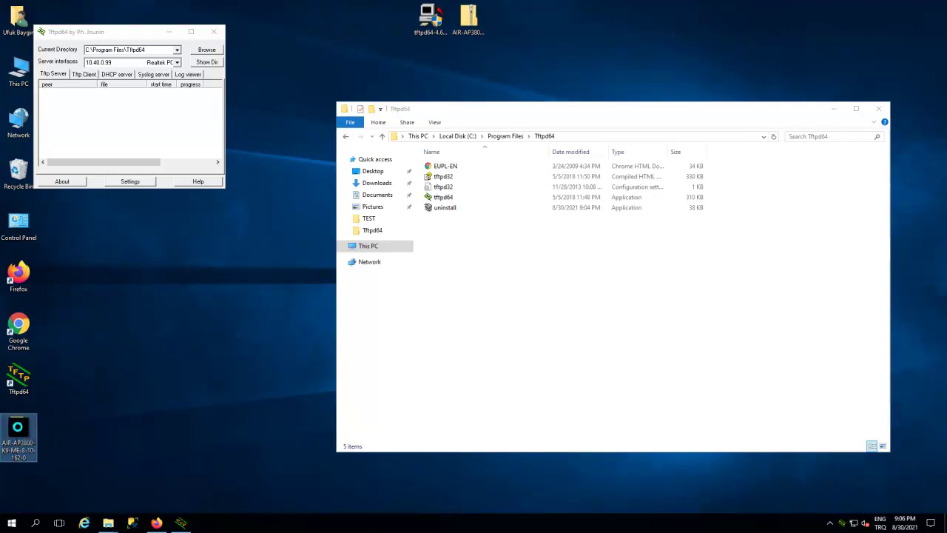
pyautogui.rightClick(19, 430)
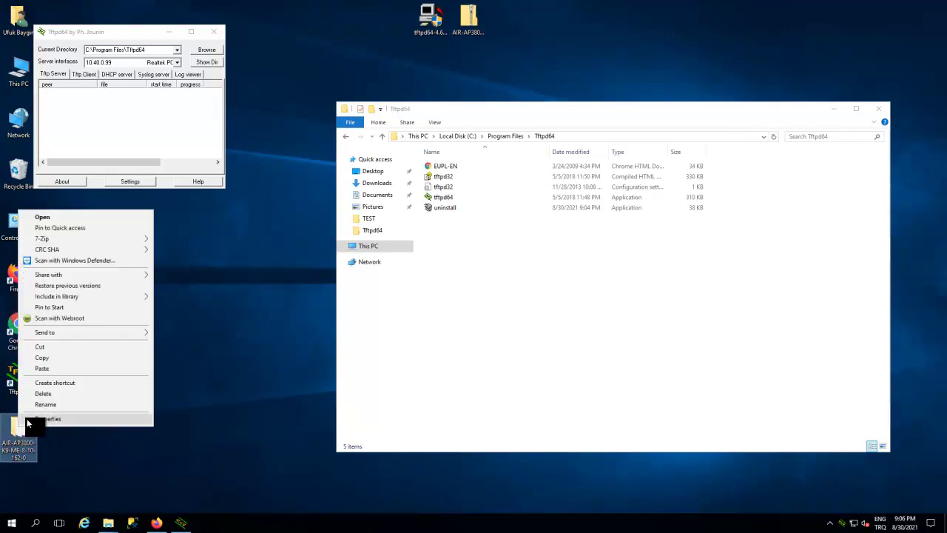
pyautogui.click(62, 358)
pyautogui.rightClick(407, 287)
pyautogui.rightClick(492, 264)
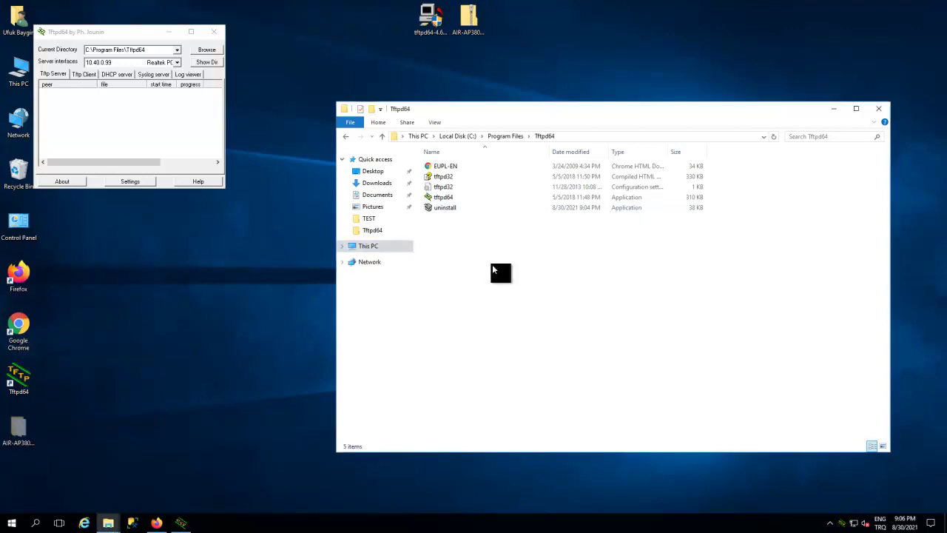
pyautogui.click(531, 334)
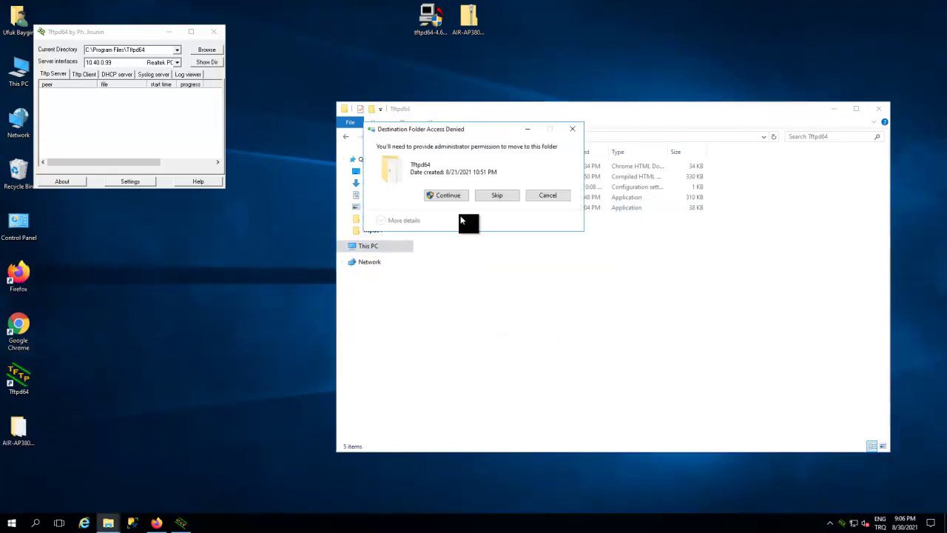
pyautogui.click(448, 195)
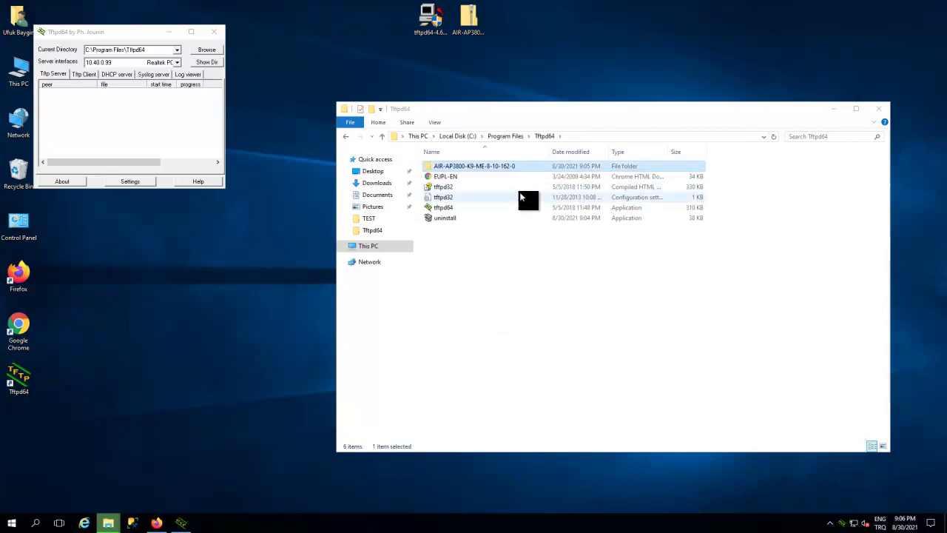
# In the Mobility Express dashboard, open Management > Software Update, showing version 8.10.151.0
pyautogui.click(156, 523)
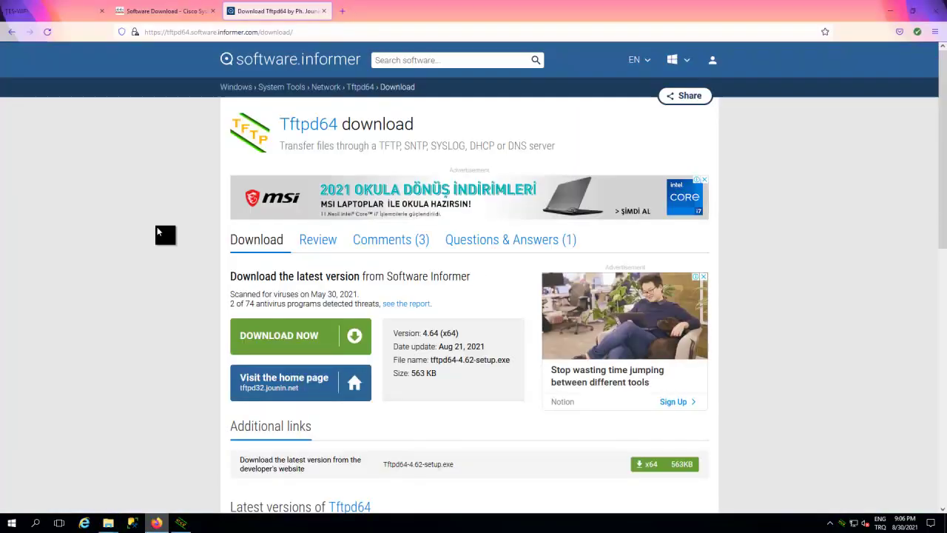
pyautogui.click(69, 13)
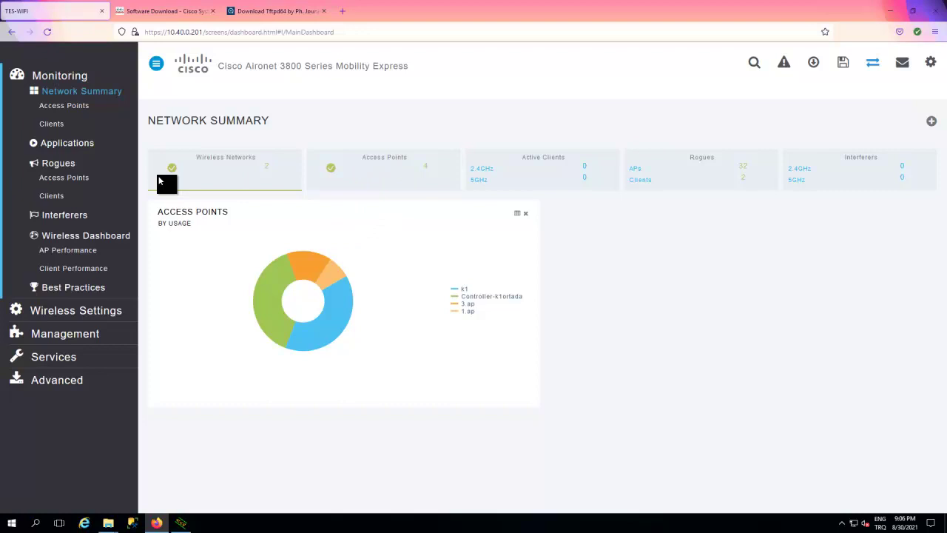
pyautogui.click(74, 337)
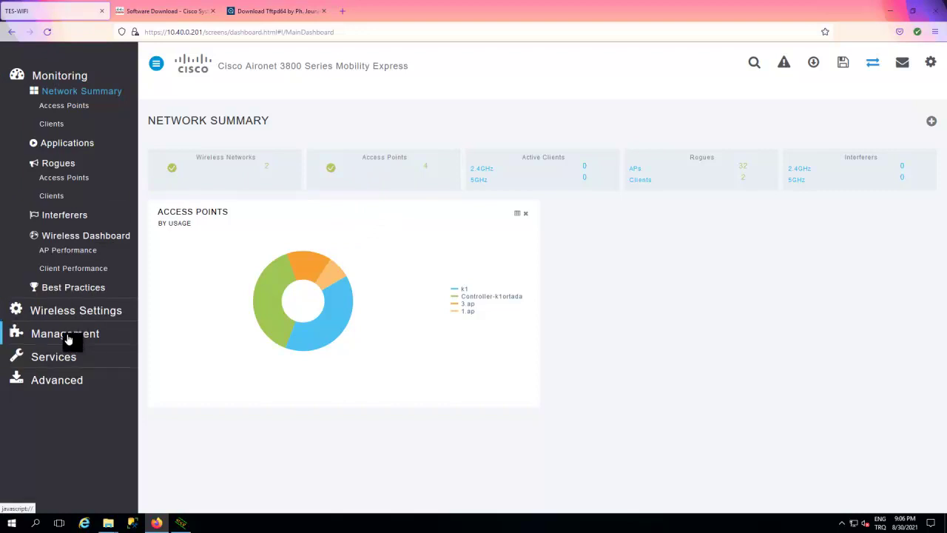
pyautogui.click(85, 201)
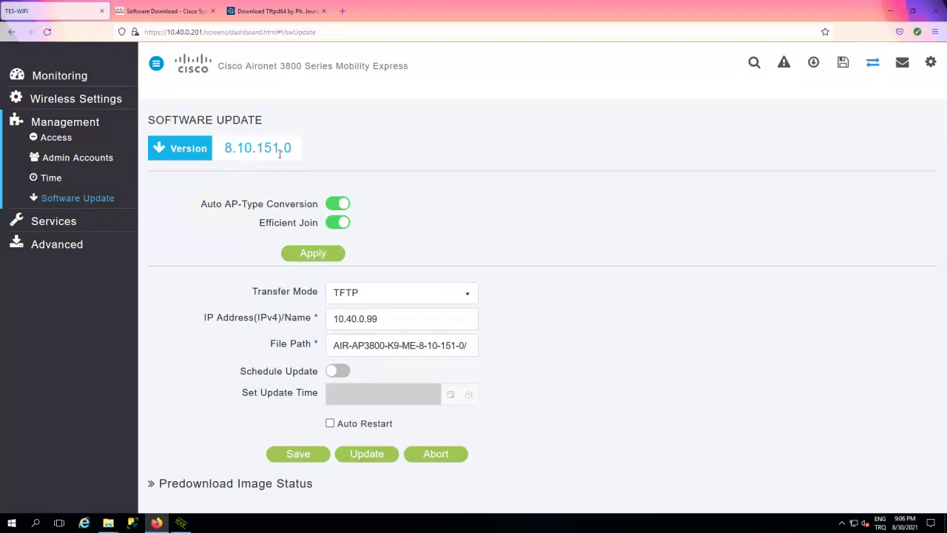
pyautogui.moveTo(300, 153); pyautogui.dragTo(205, 150)
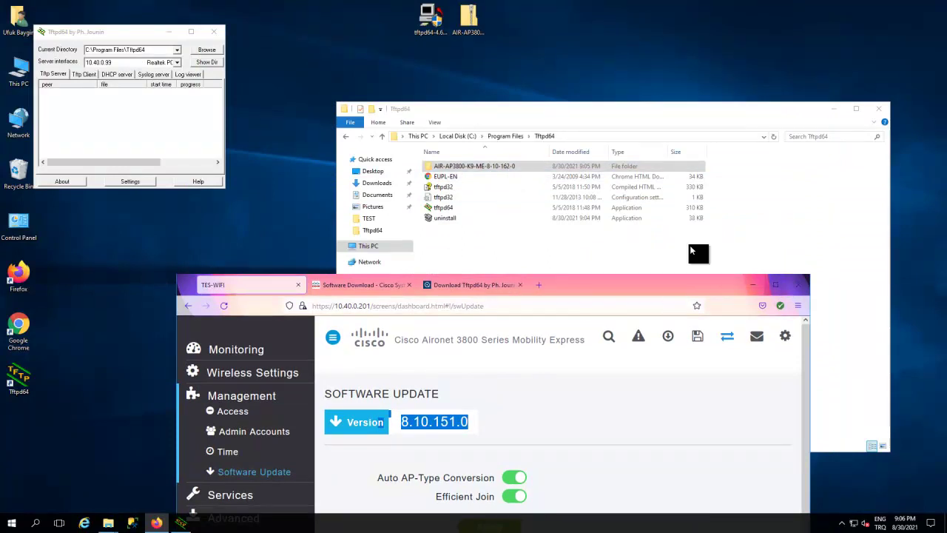
pyautogui.doubleClick(609, 284)
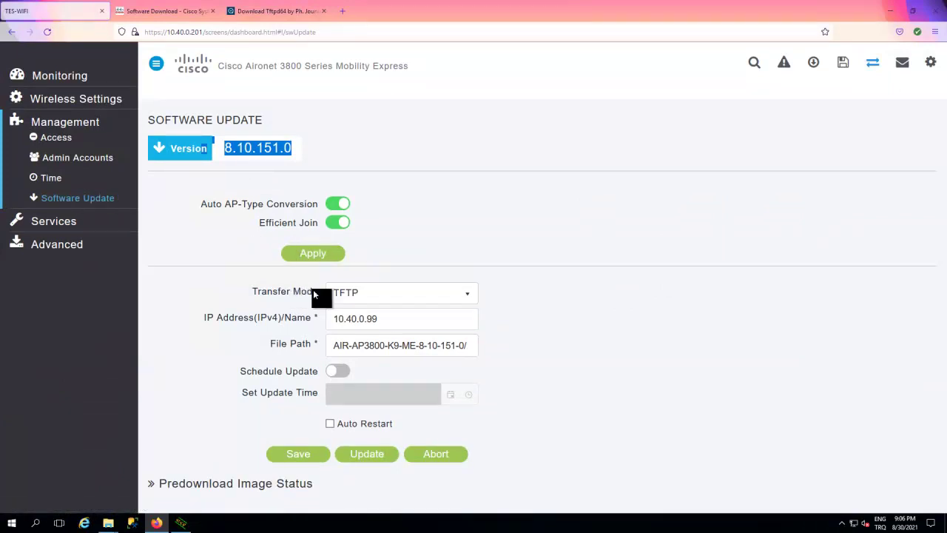
pyautogui.click(468, 299)
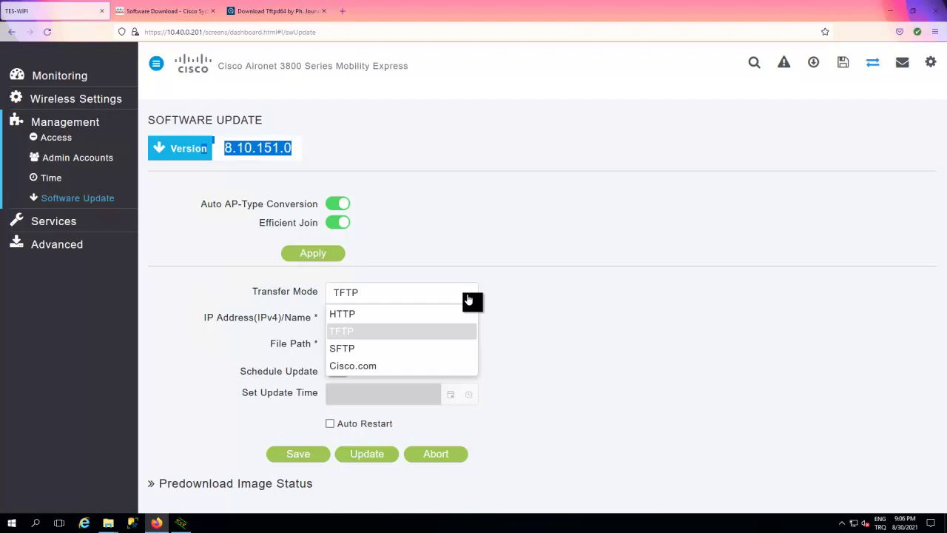
pyautogui.click(357, 337)
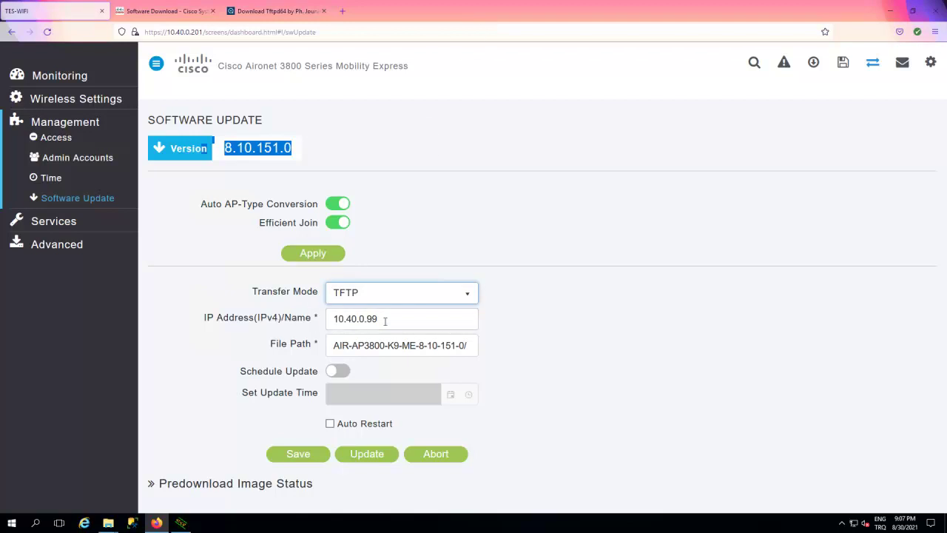
pyautogui.moveTo(388, 318); pyautogui.dragTo(333, 318)
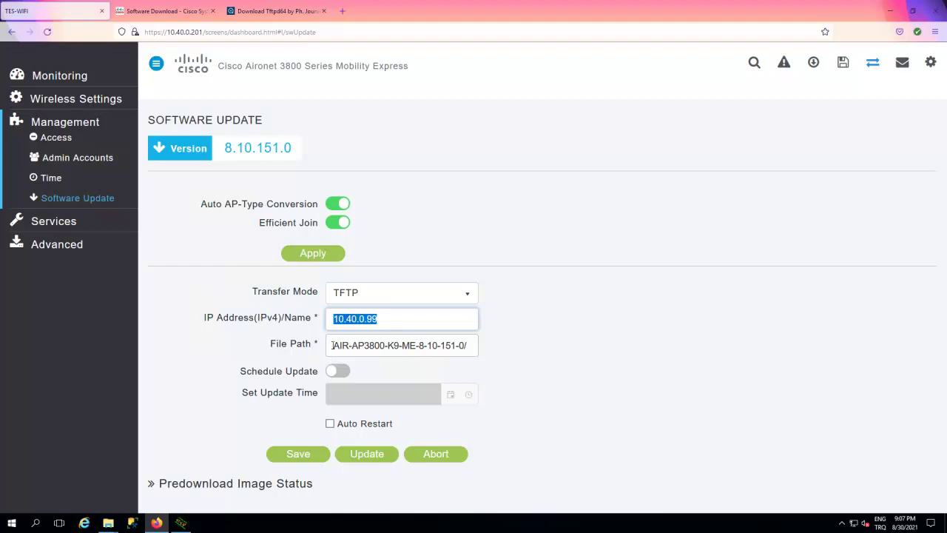
# Replace the Software Update file path with the copied folder name AIR-AP3800-K9-ME-8-10-162-0
pyautogui.click(108, 522)
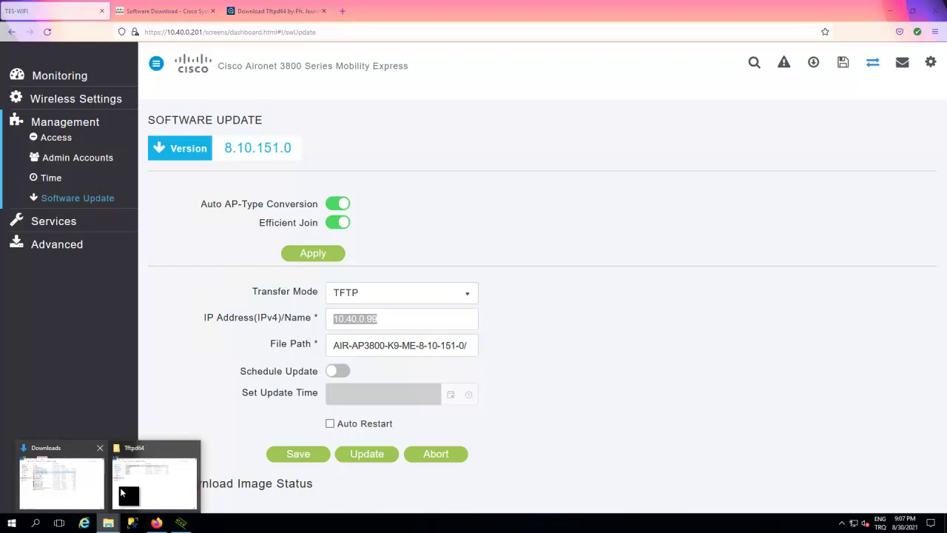
pyautogui.click(127, 482)
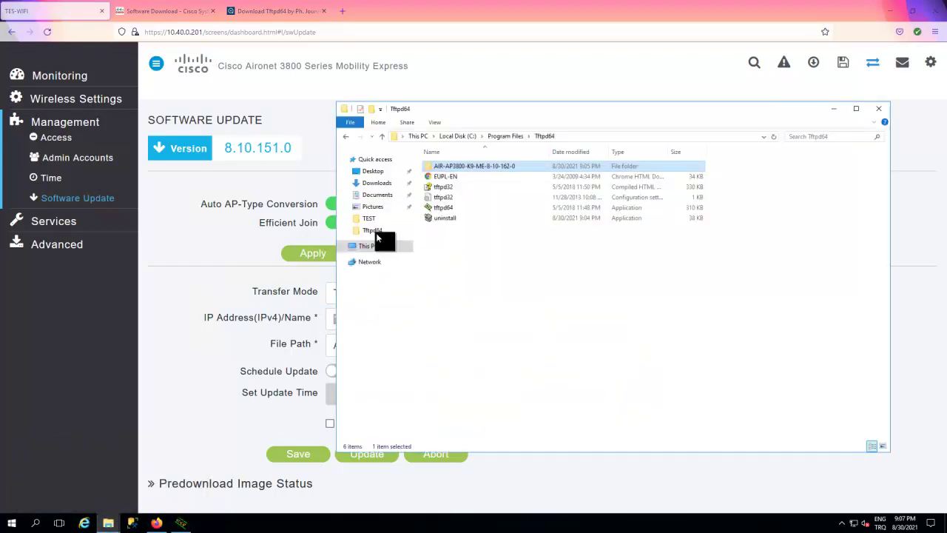
pyautogui.click(529, 166)
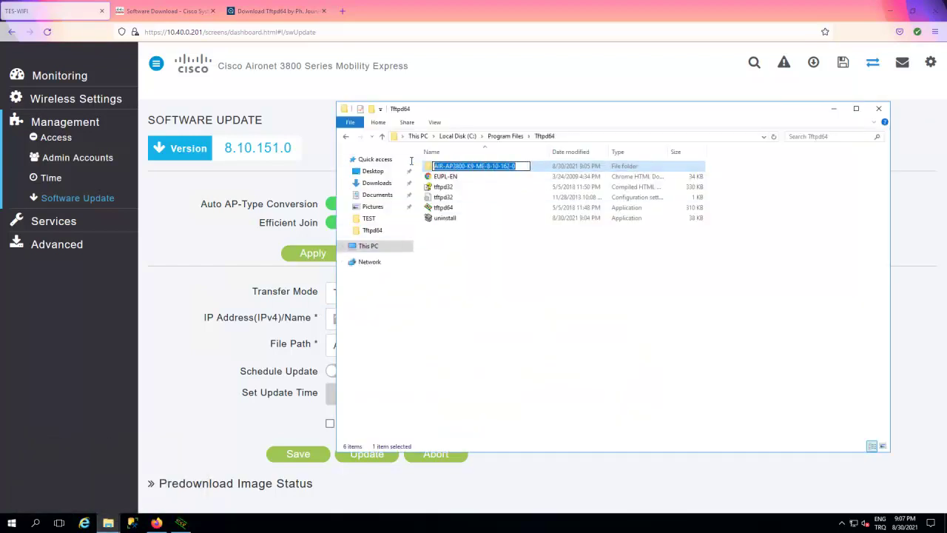
pyautogui.click(833, 108)
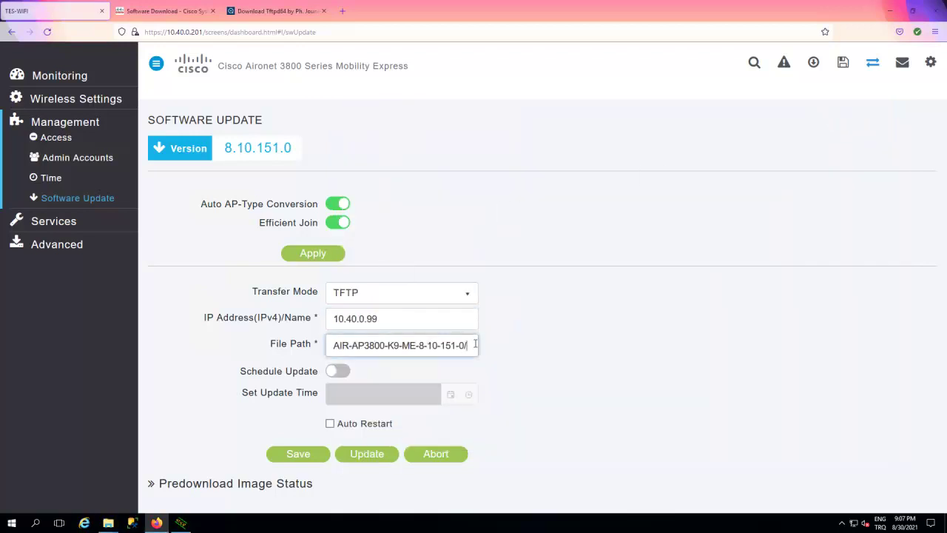
pyautogui.moveTo(474, 345); pyautogui.dragTo(295, 343)
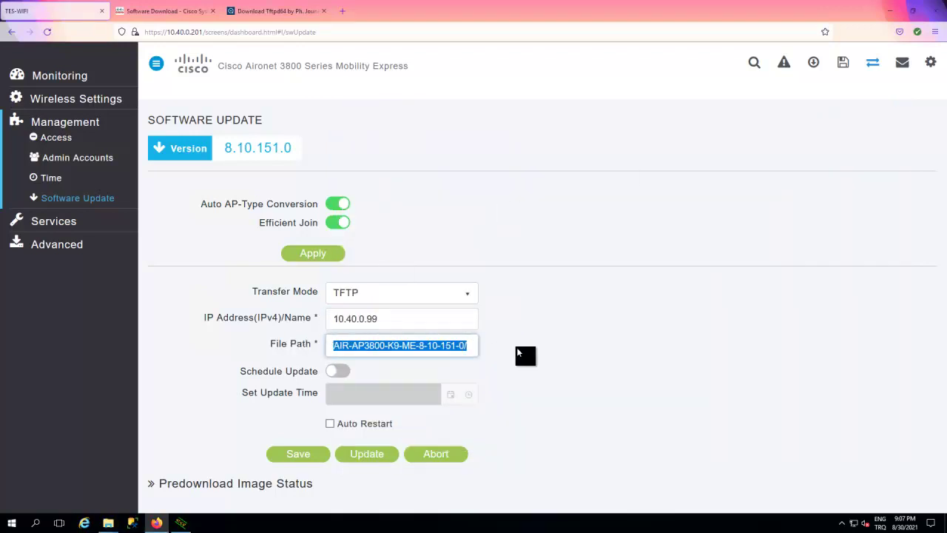
pyautogui.hotkey('ctrl', 'v')
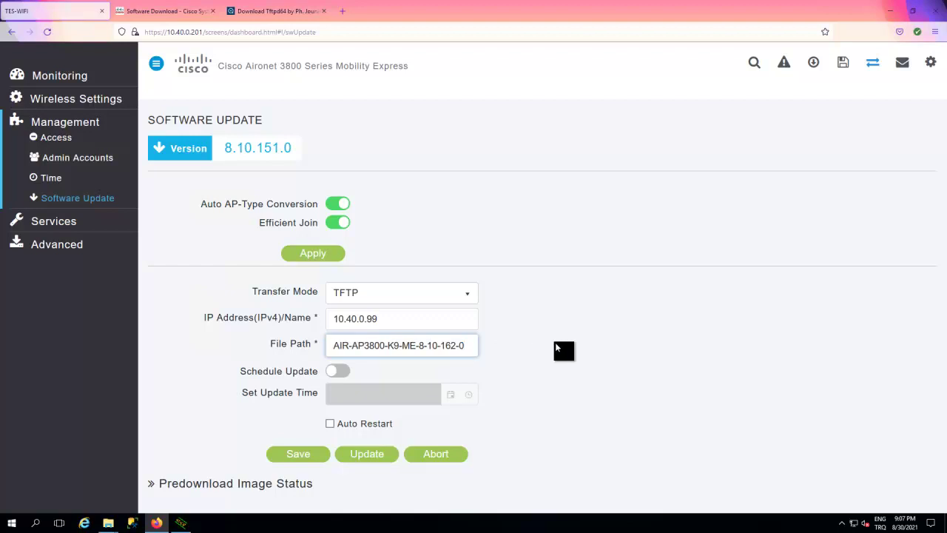
# Tick Auto Restart, expand Predownload Image Status, and confirm the TFTP update with Tamam
pyautogui.click(331, 423)
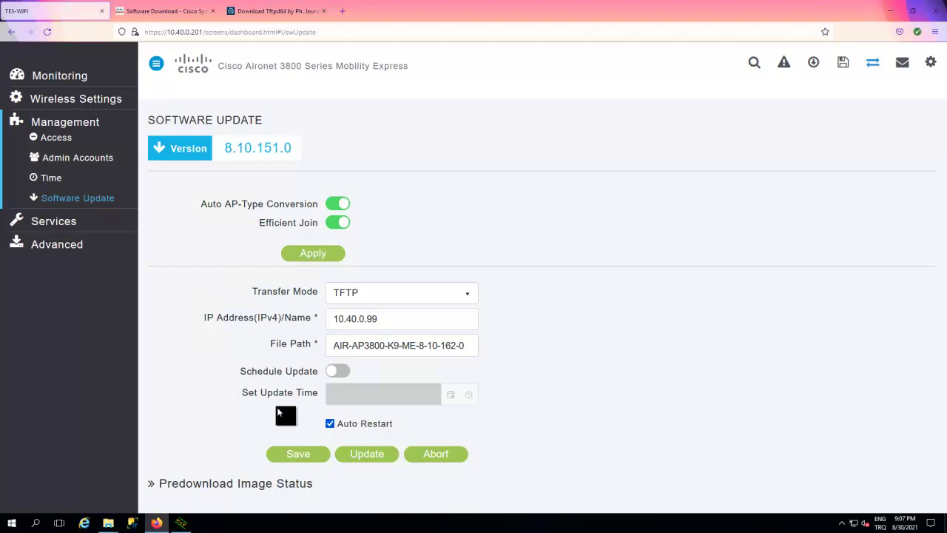
pyautogui.click(153, 487)
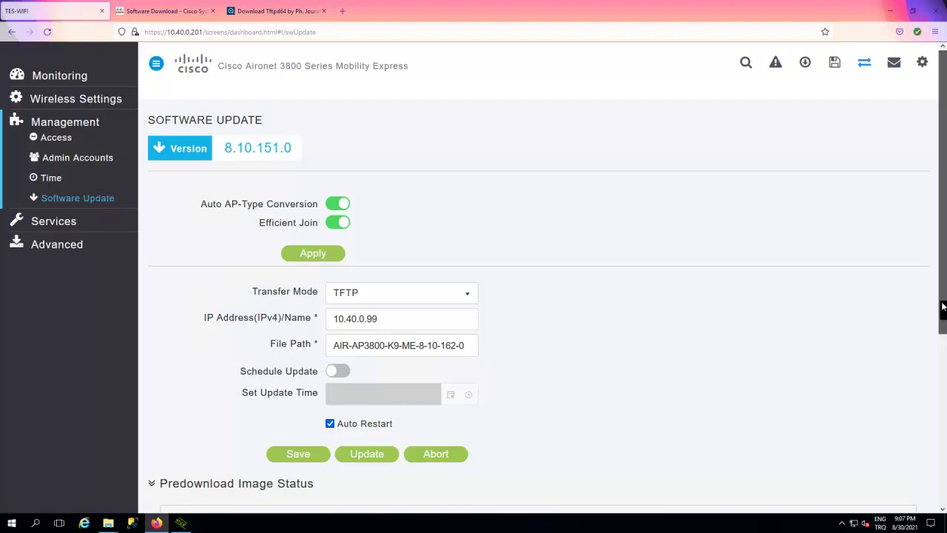
pyautogui.moveTo(943, 307); pyautogui.dragTo(937, 457)
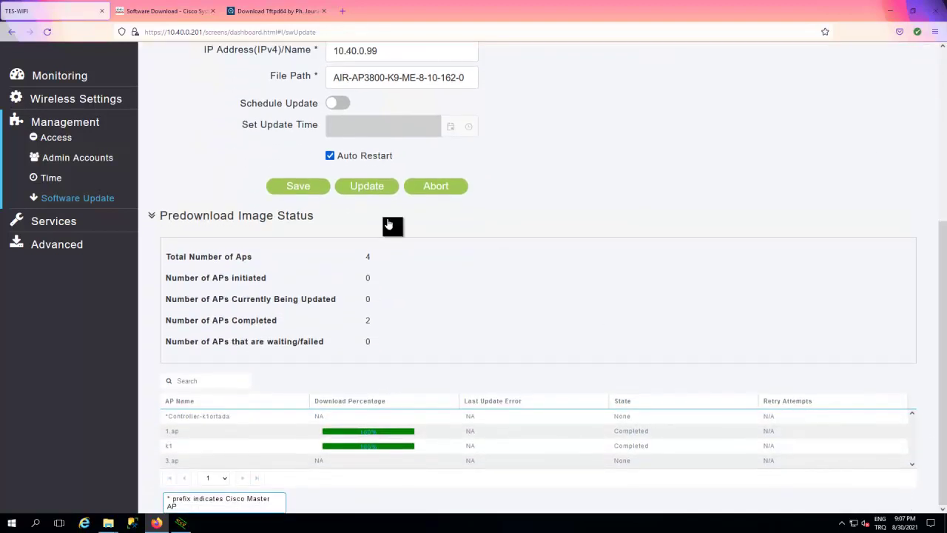
pyautogui.click(364, 188)
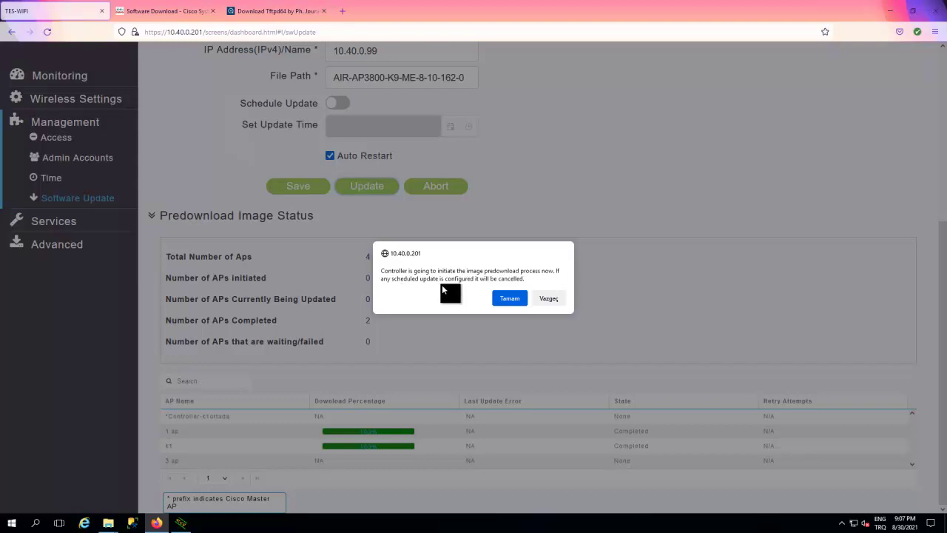
pyautogui.click(518, 297)
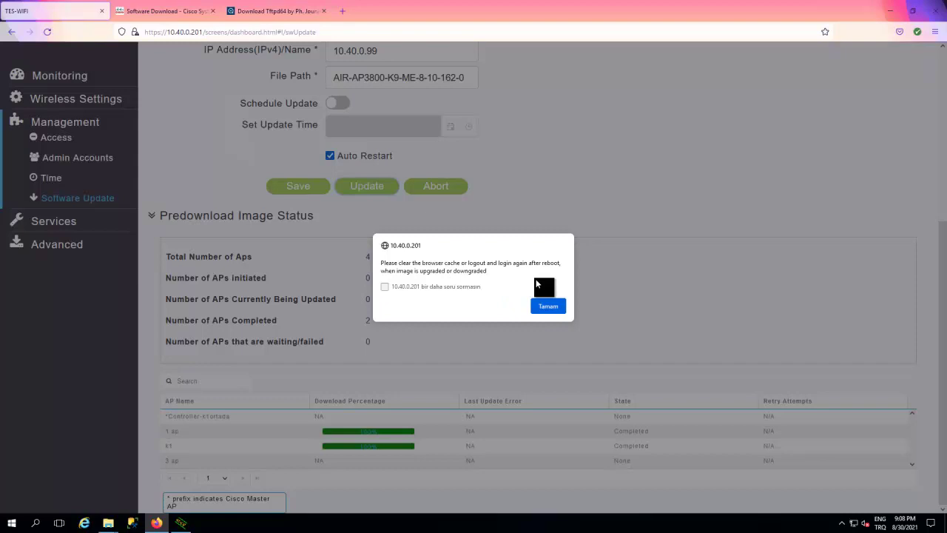
# Acknowledge the clear-browser-cache notice and wait for the controller to reboot to Network Summary
pyautogui.click(536, 305)
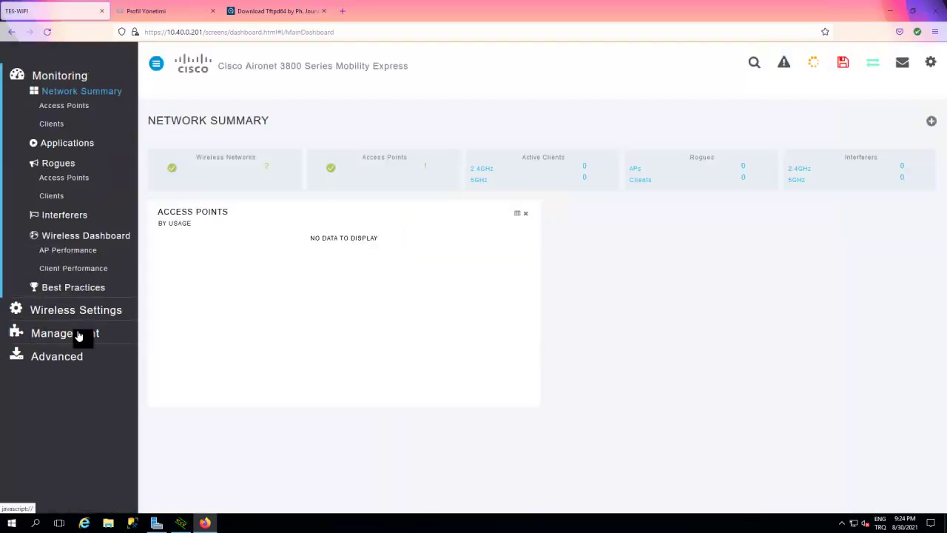
# Expand Management in the sidebar to reach Software Update and verify version 8.10.162.0
pyautogui.click(84, 332)
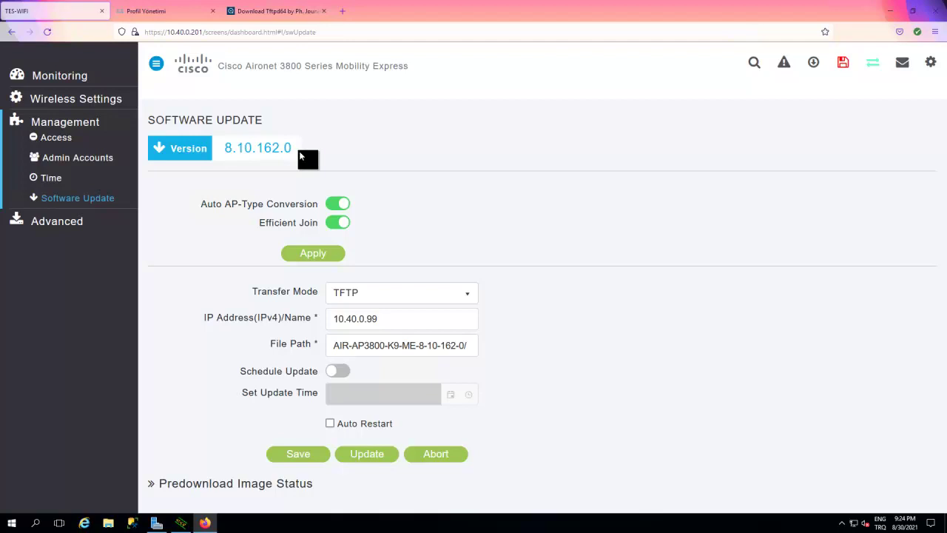